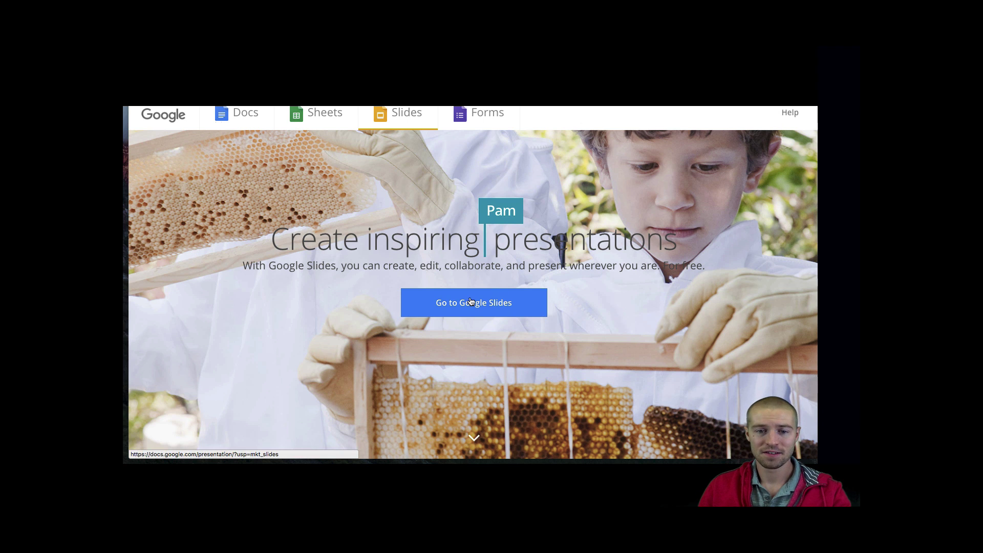
Step: From the Google Slides start page, create a new blank presentation
click(488, 302)
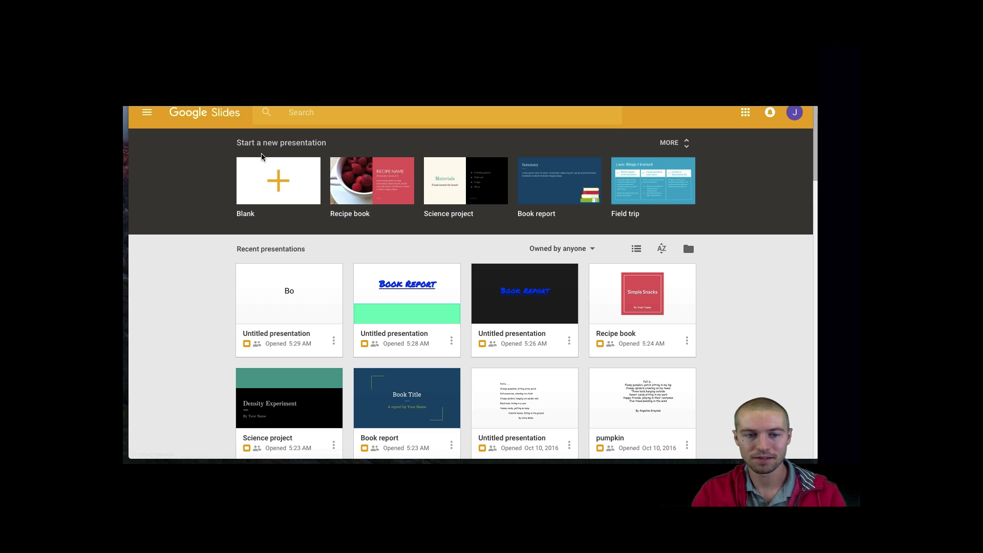
click(266, 175)
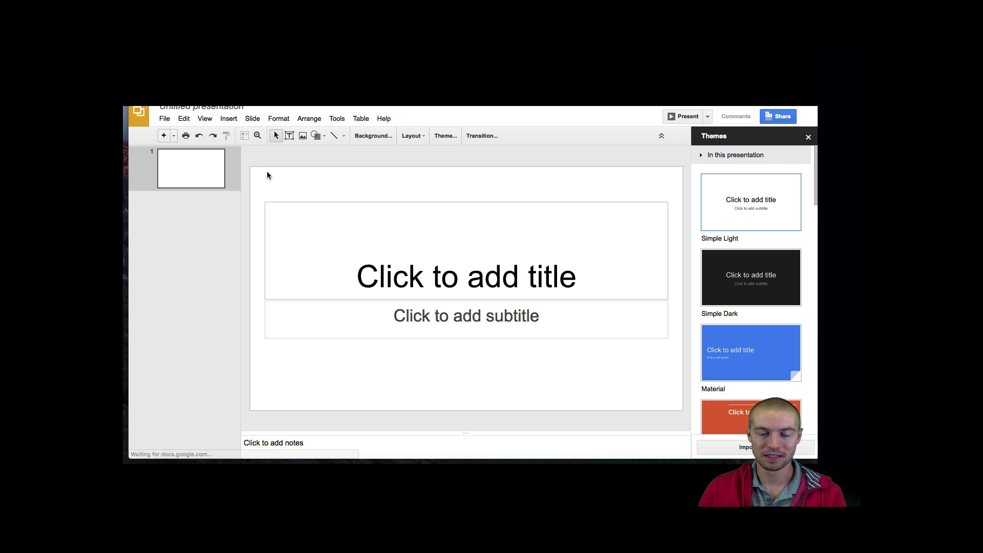
Step: Title slide 1 'Book Report' with the subtitle 'By: whoever'
click(474, 241)
text(Book Re)
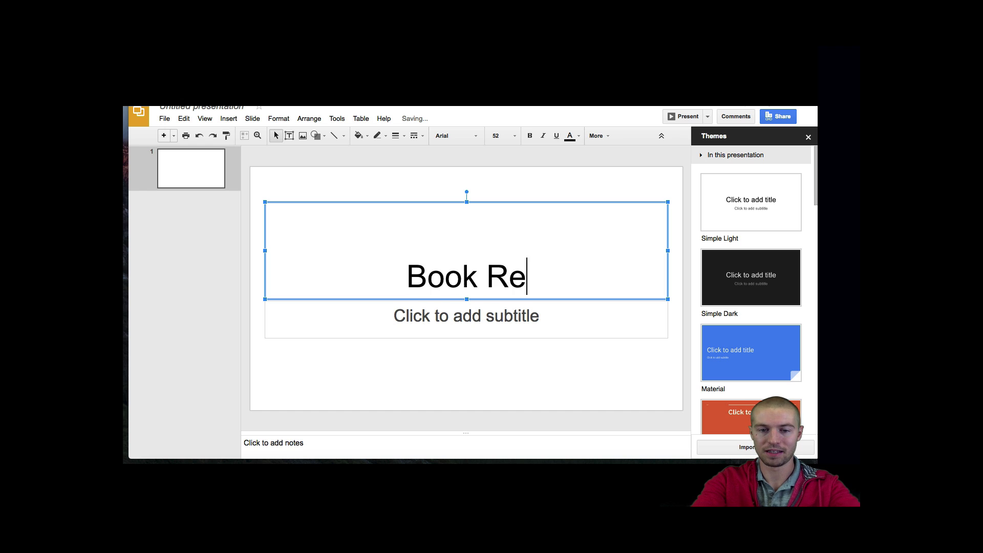
text(port)
click(488, 319)
text(By: who)
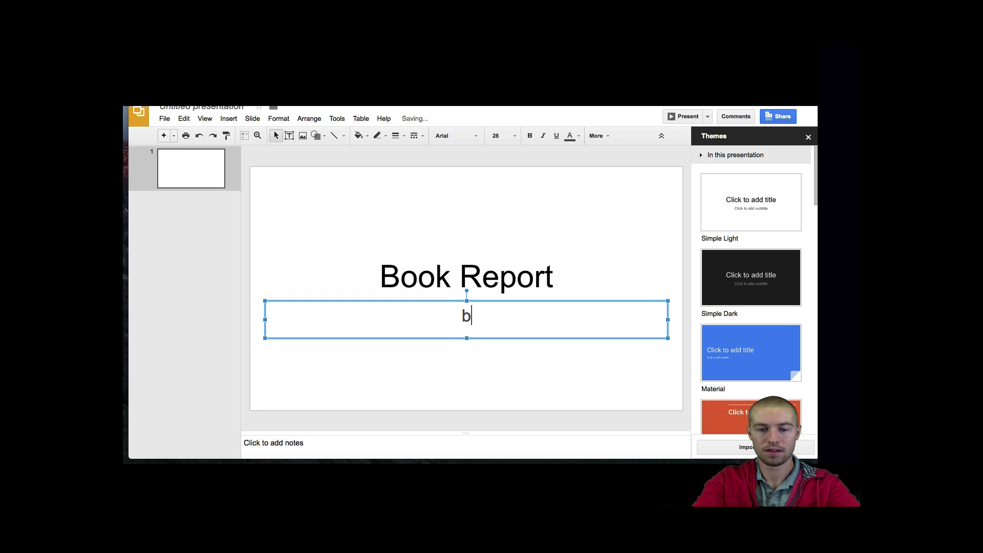
text(ever)
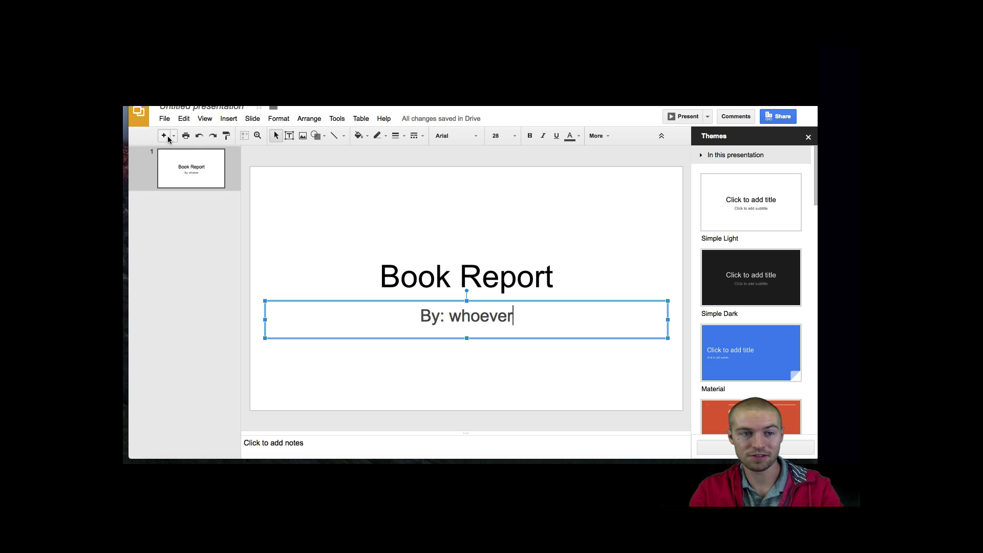
Step: Add a second slide titled 'Favorite Pizza' and select its body placeholder
click(166, 136)
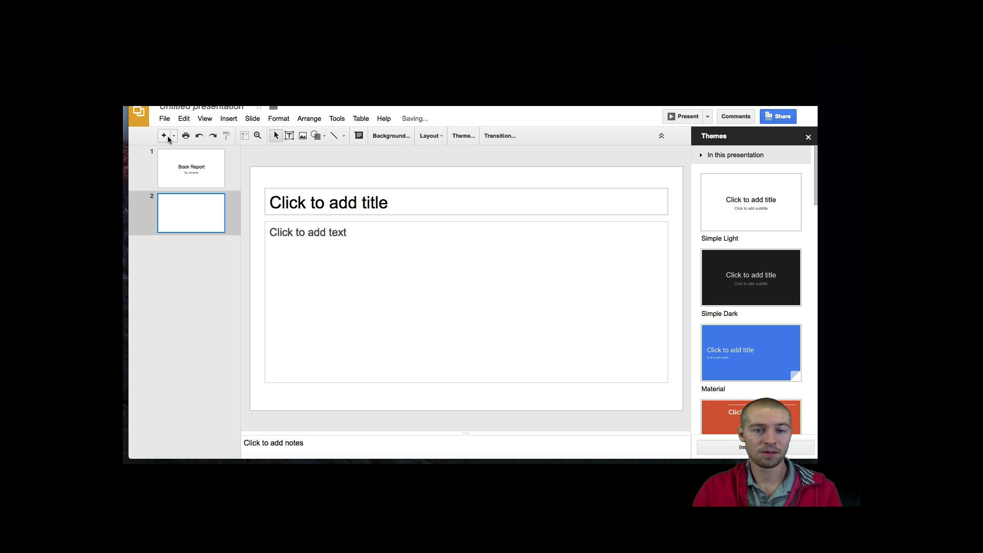
click(341, 203)
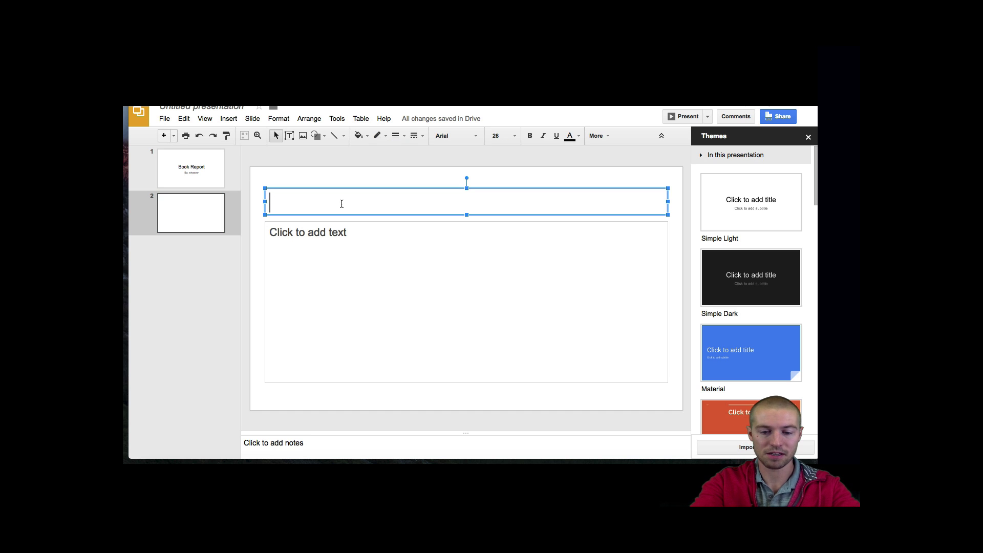
text(Favorite Pizza)
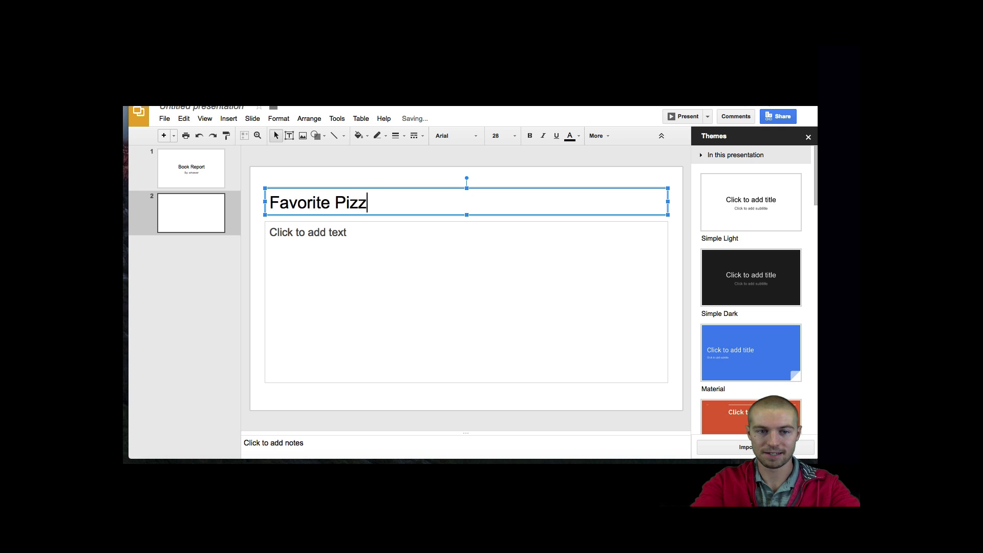
click(421, 262)
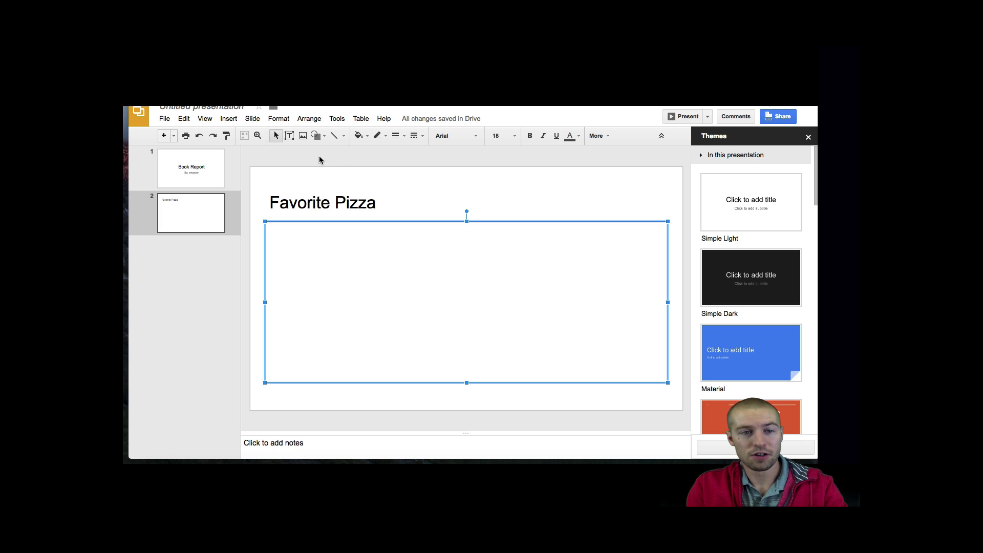
Step: Insert a pie chart onto slide 2 via Insert > Chart > Pie
click(230, 120)
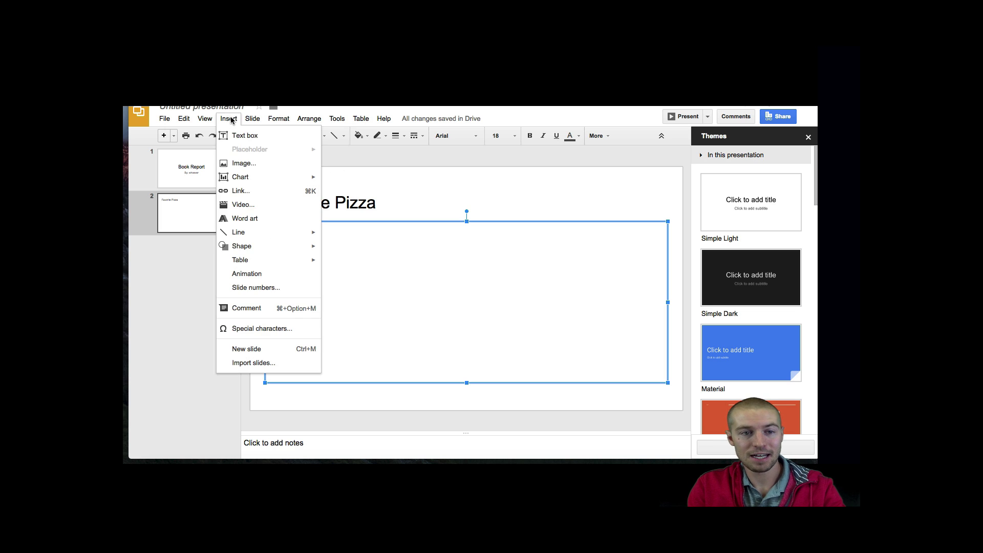
mouse_move(243, 176)
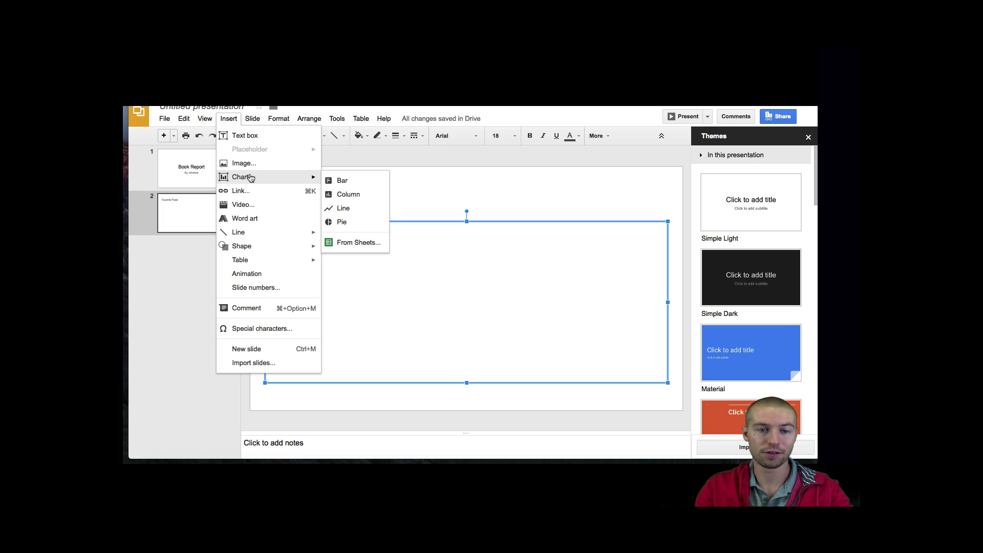
click(358, 223)
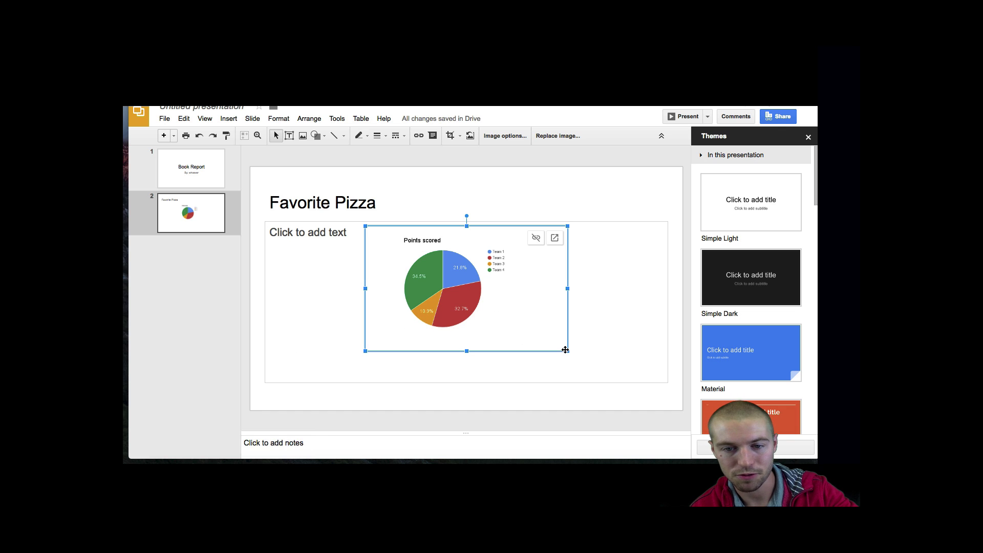
Step: Enlarge and centre the pie chart, then open its source data in Sheets
drag(566, 351, 666, 399)
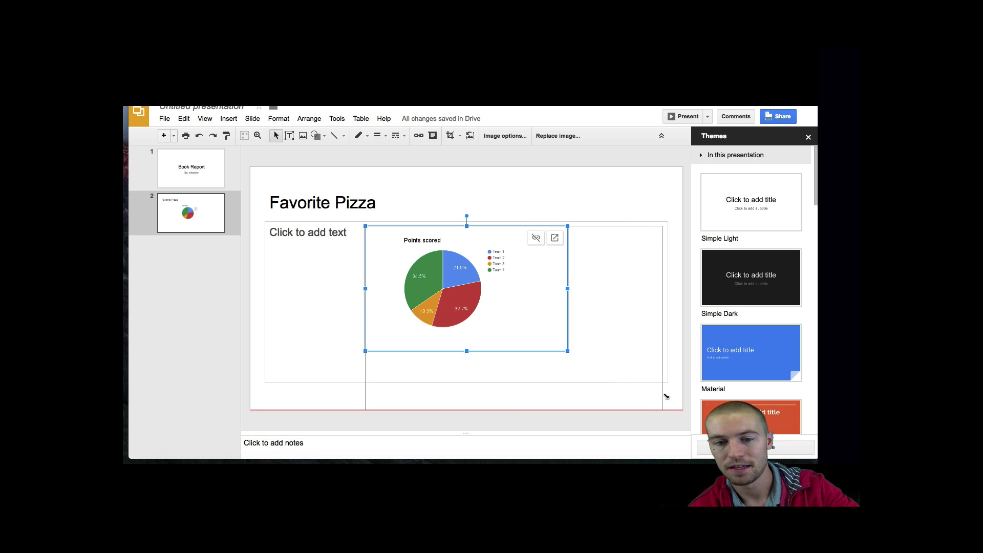
mouse_move(465, 237)
mouse_down()
mouse_move(408, 237)
mouse_move(467, 218)
mouse_up()
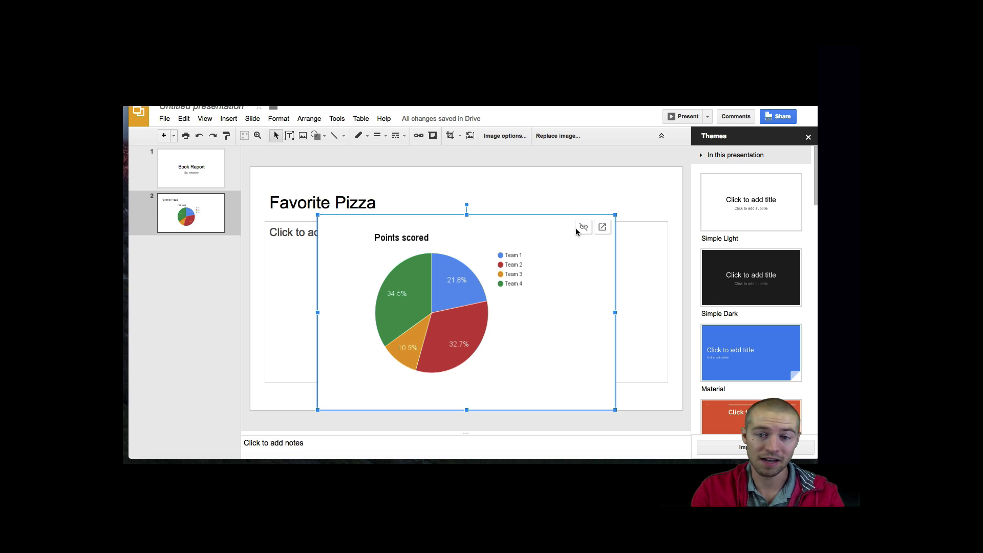
click(602, 228)
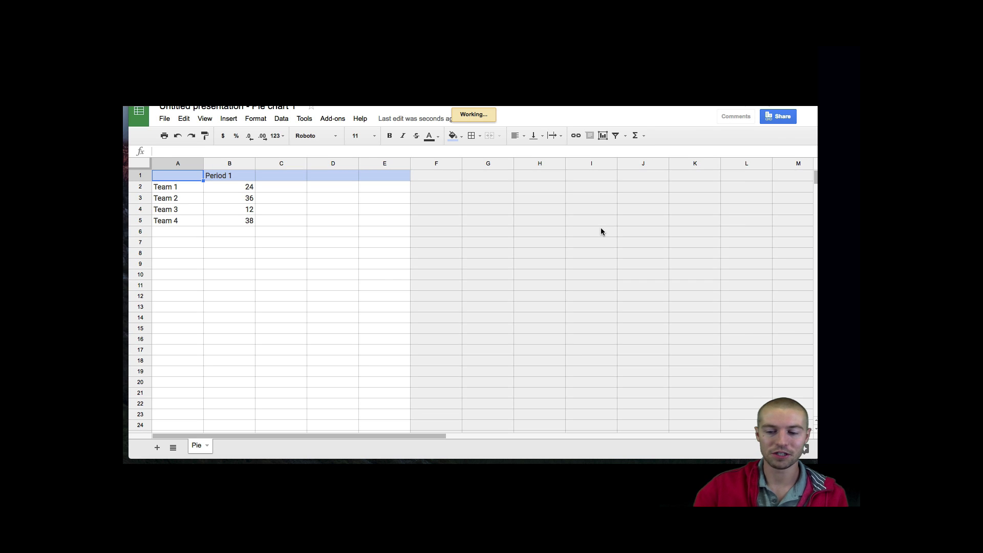
Step: Rename the series header to 'Favorite Pizza' and enter Cheese with value 10
key(Down)
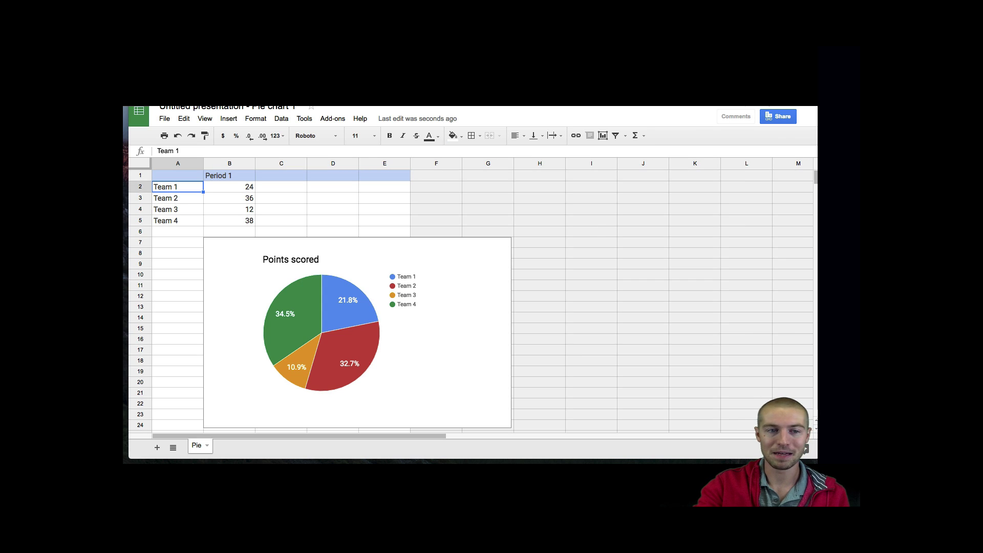
click(230, 175)
text(Favorite Pi)
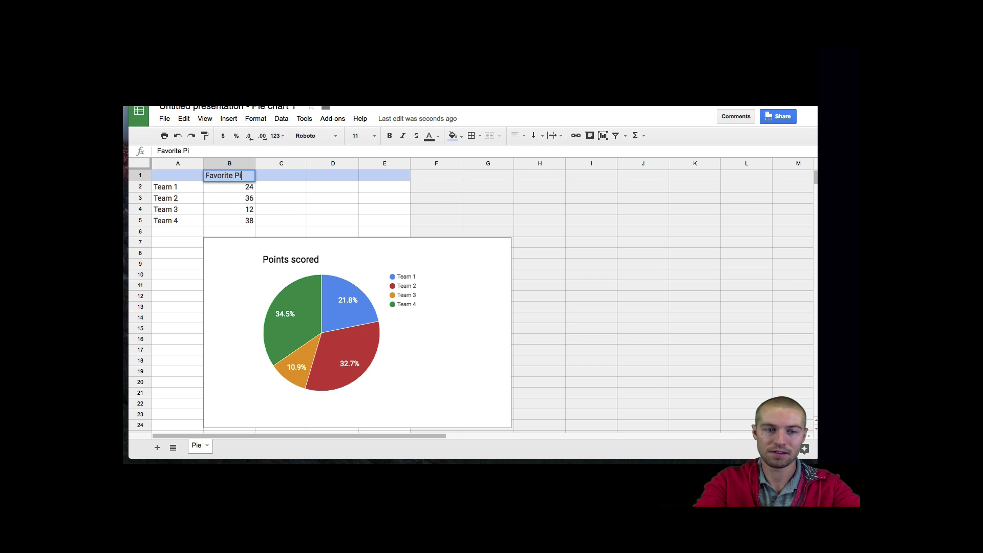
text(zza)
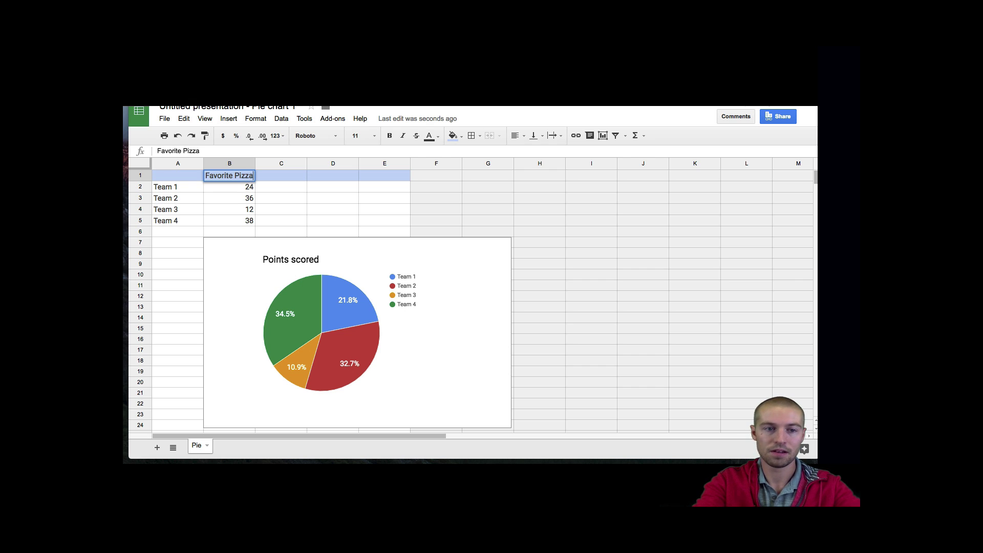
click(178, 187)
text(Pizza)
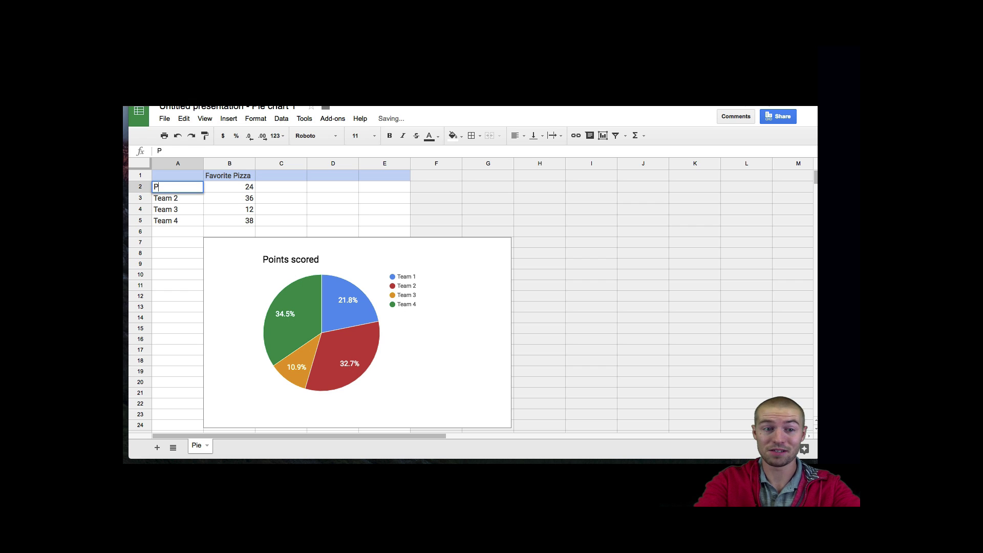
key(BackSpace)
key(BackSpace)
key(BackSpace)
key(BackSpace)
key(BackSpace)
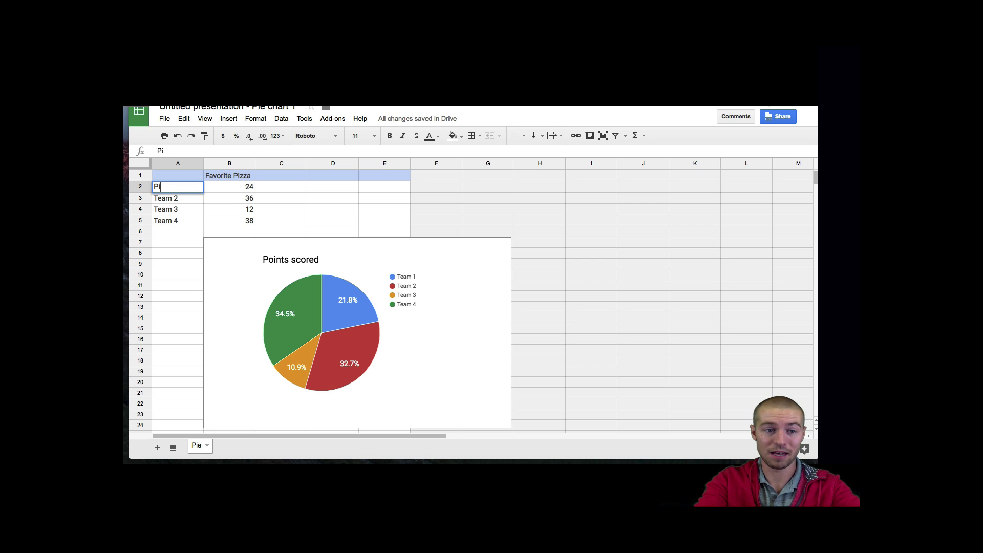
text(Cheese)
key(Tab)
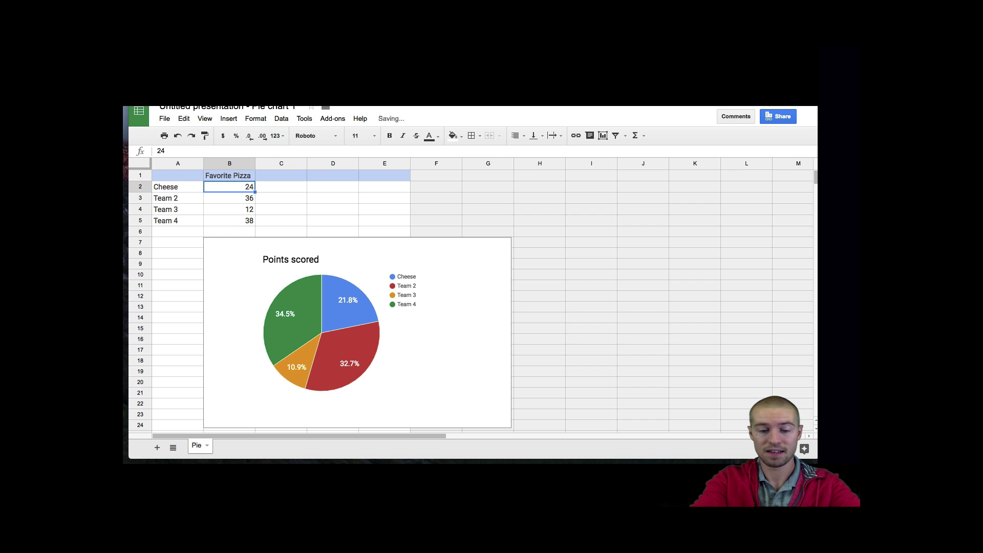
text(10)
key(Return)
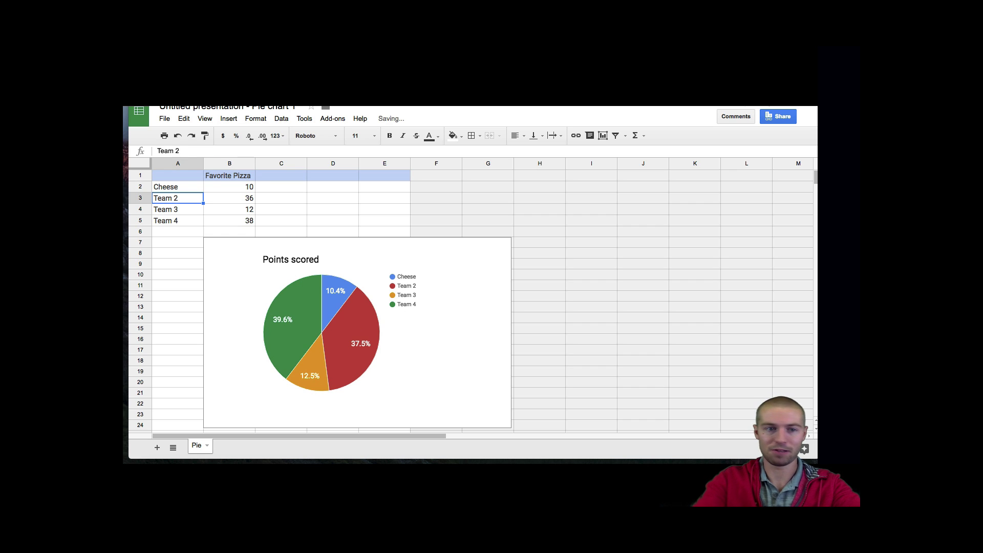
Step: Enter Pepperoni 5 and Sausage 5 in the next two rows
text(Pepp)
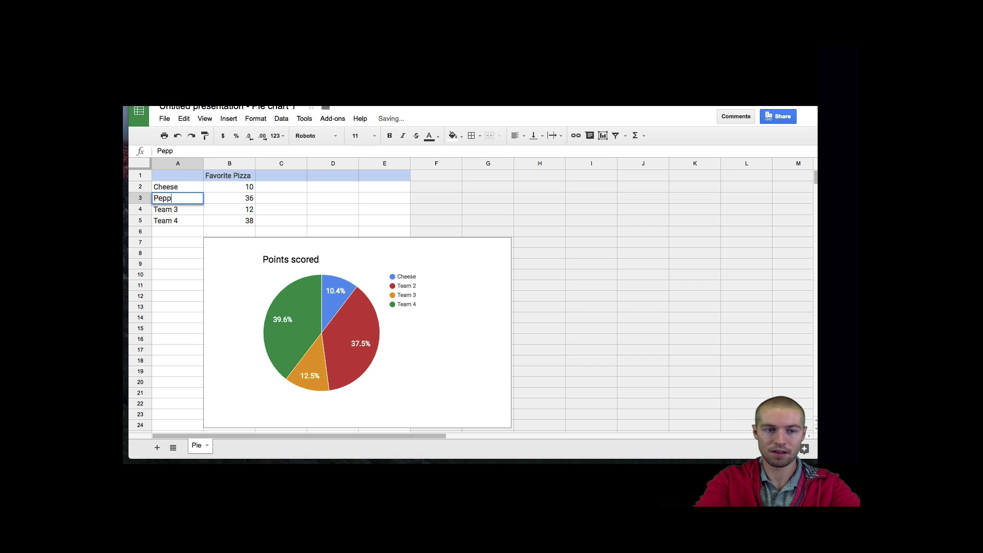
text(eroni)
key(Tab)
text(5)
key(Return)
text(Sausage)
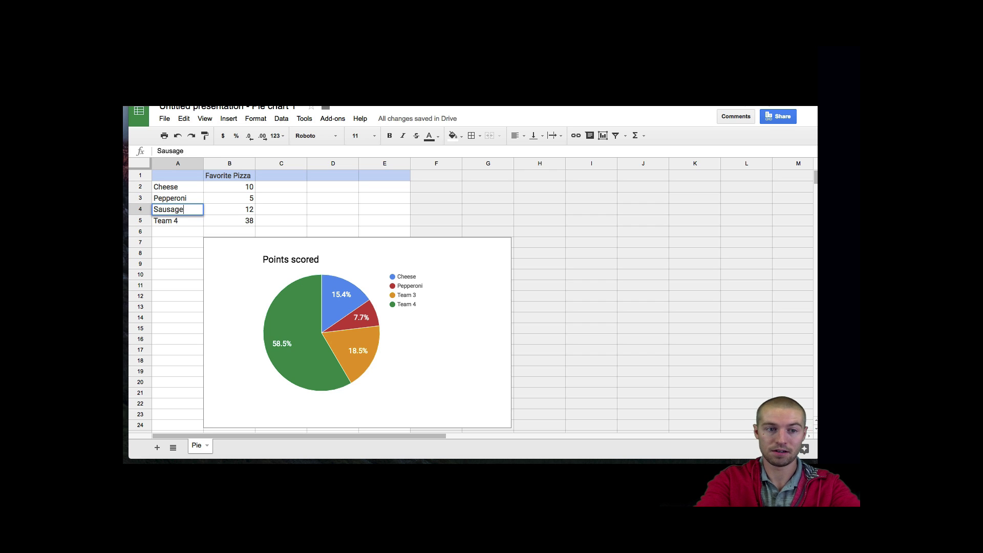
key(Tab)
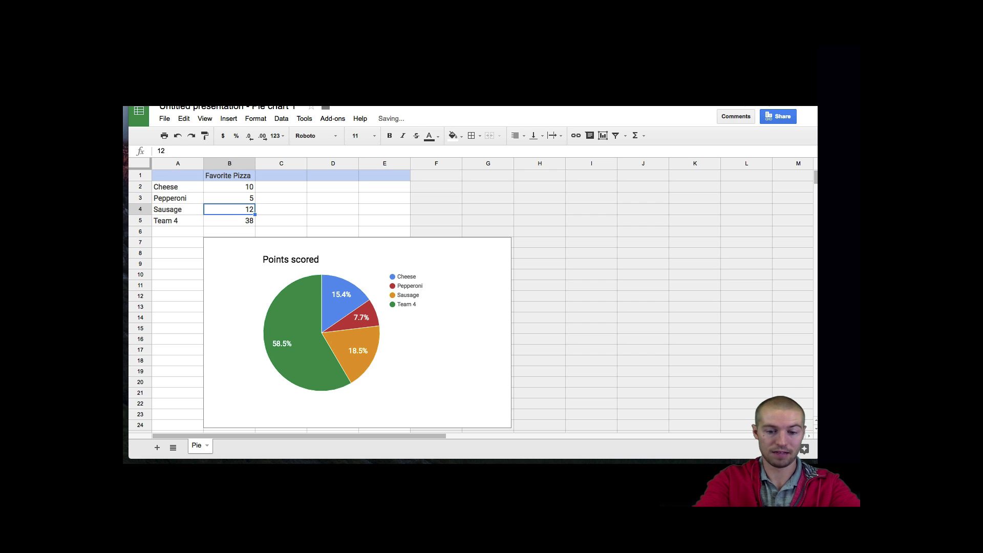
text(5)
key(Return)
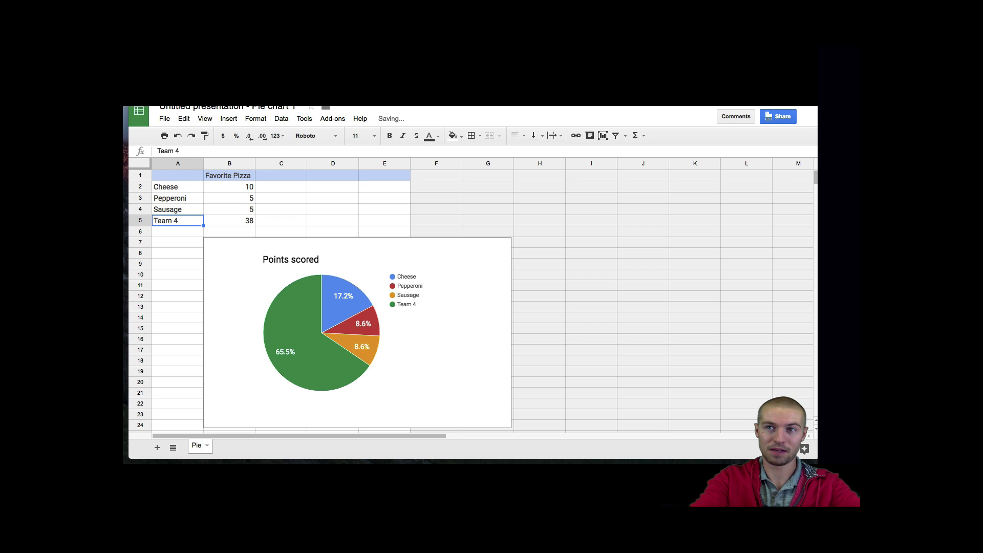
Step: Enter Hawaiian with value 5 in row 5, correcting its spelling
text(Hawai)
text(ian)
key(BackSpace)
key(BackSpace)
key(BackSpace)
key(BackSpace)
text(iin)
key(Tab)
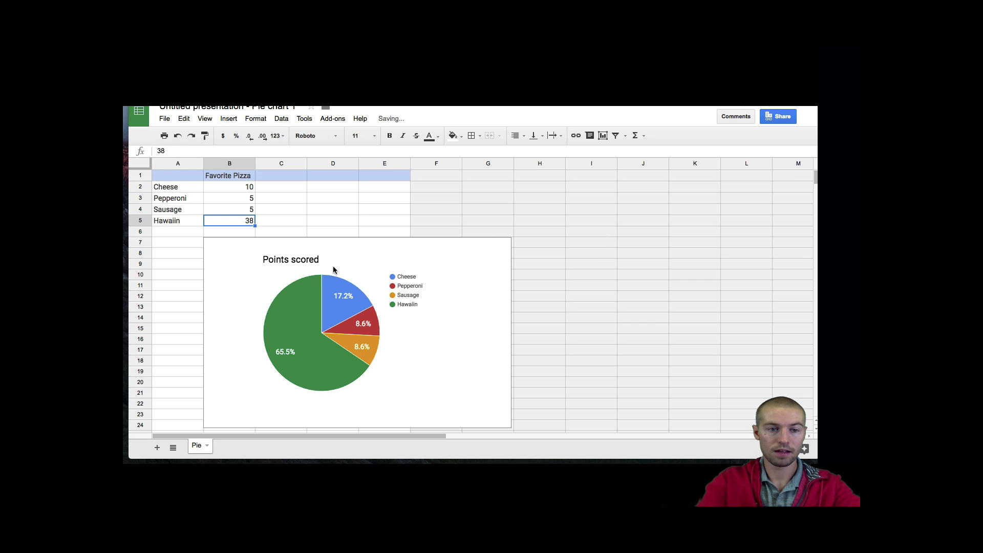
click(180, 221)
right_click(180, 221)
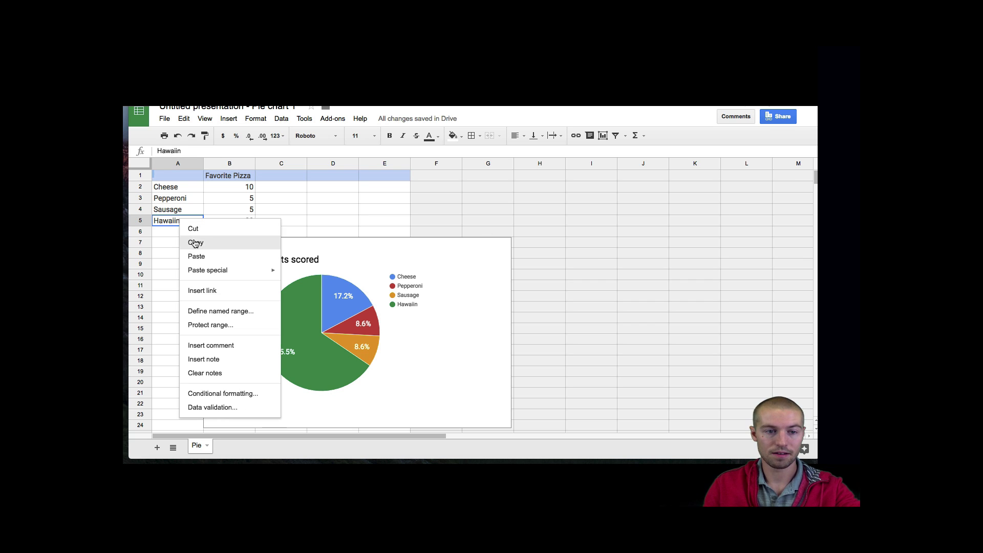
click(159, 214)
click(167, 222)
text(H)
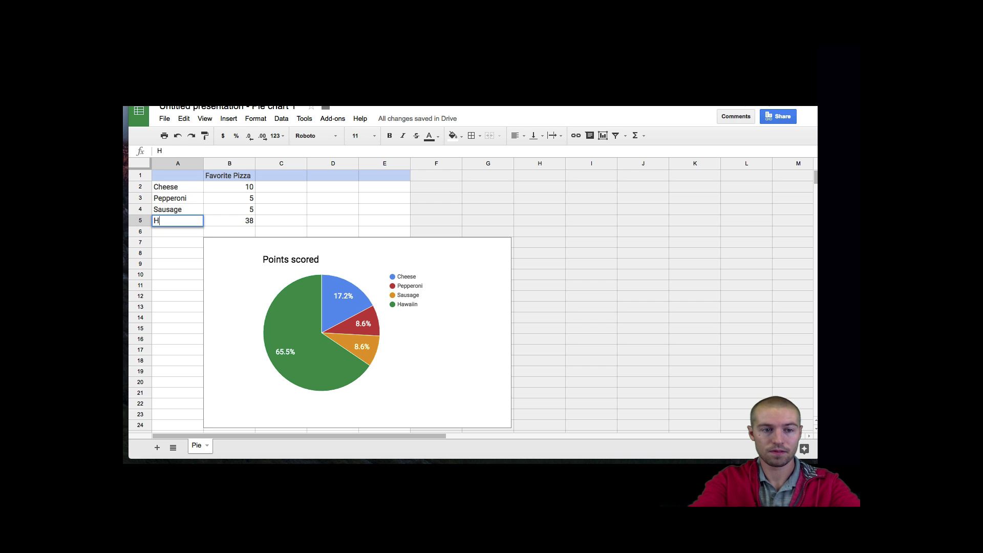
text(awaiian)
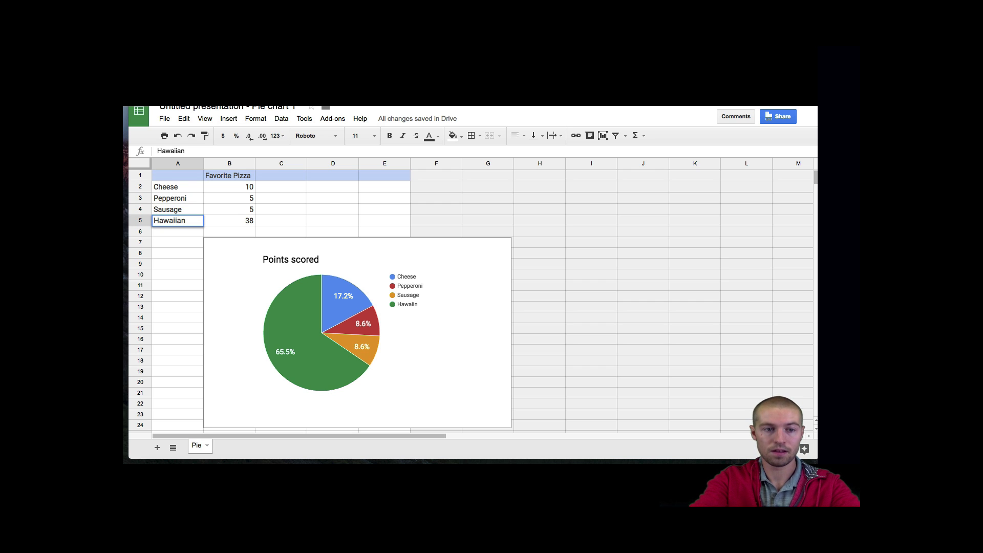
key(Tab)
text(5)
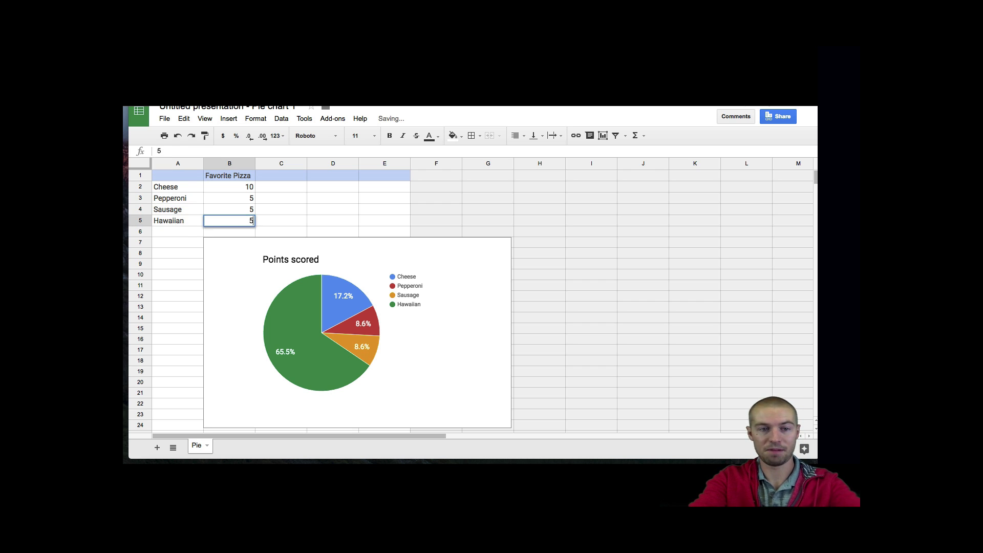
key(Return)
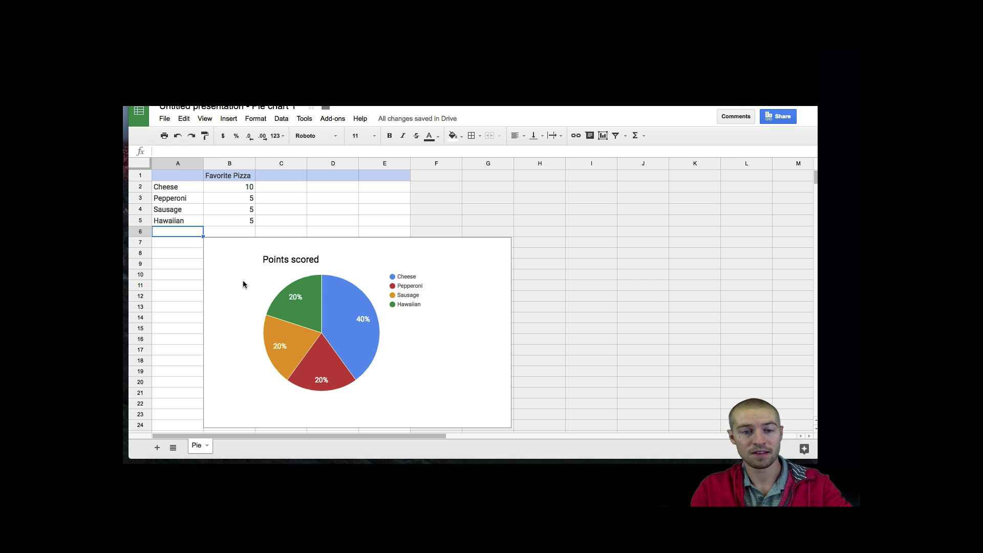
Step: Change the pie chart's title to 'Favorite Pizza'
click(305, 261)
click(306, 261)
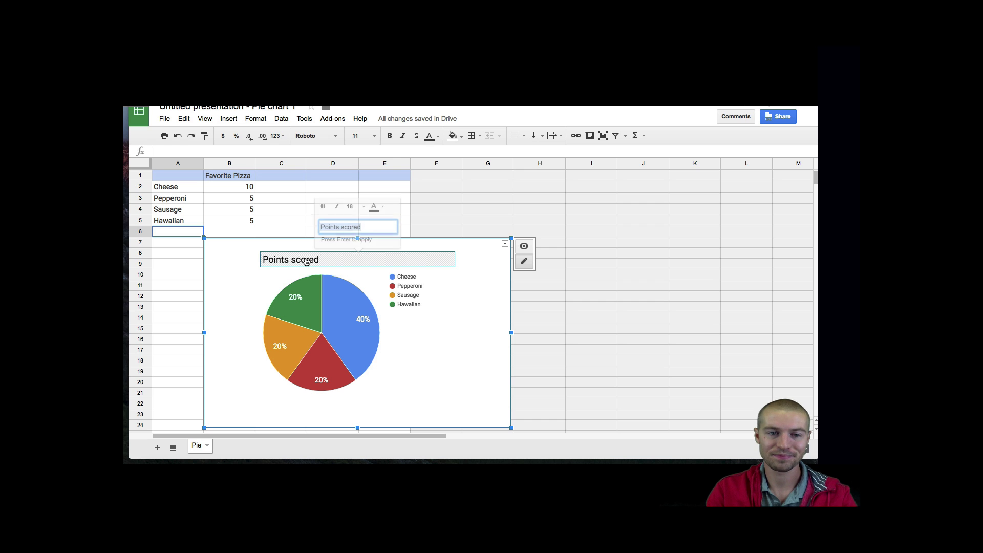
text(Fa)
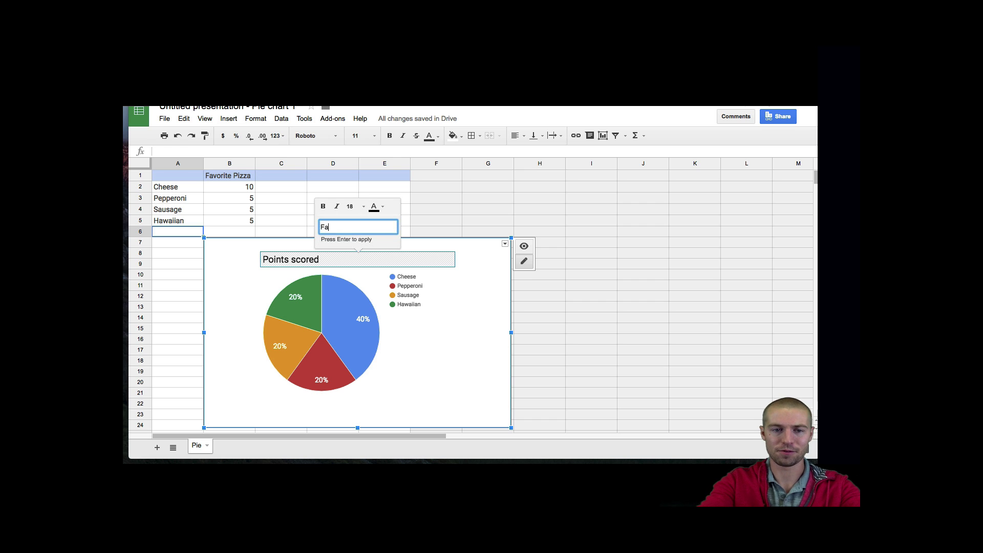
text(vorite Pizza)
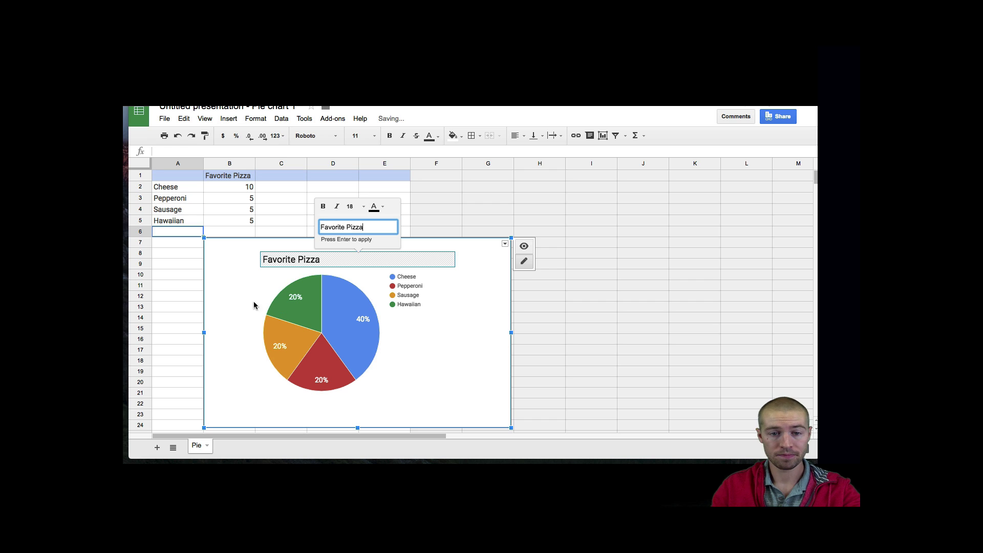
click(267, 297)
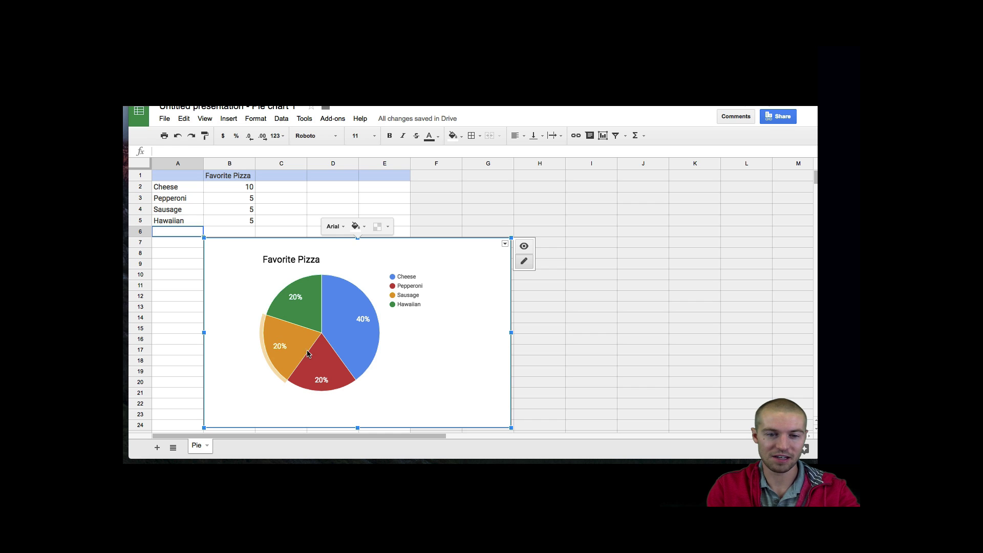
Step: Colour the Cheese slice of the pie chart purple
click(358, 321)
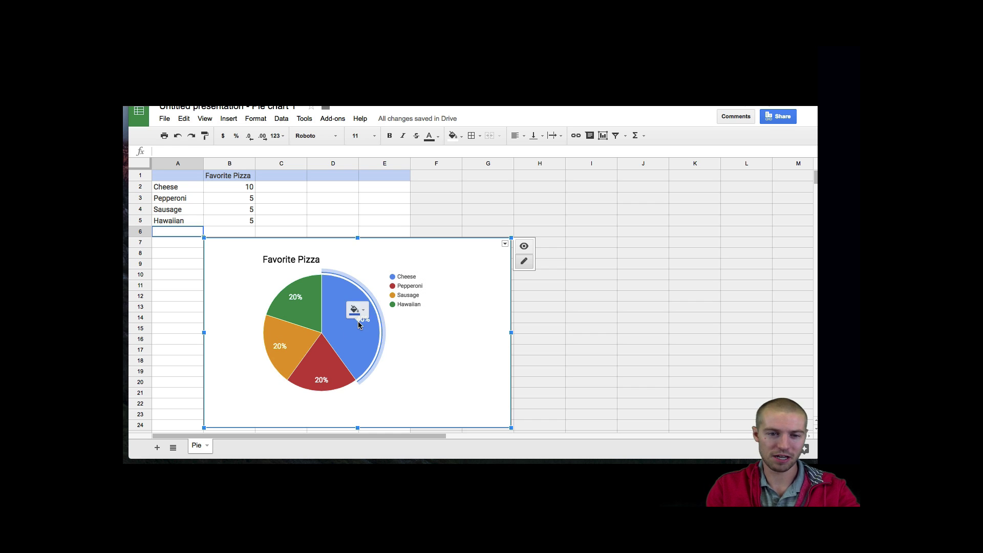
click(355, 310)
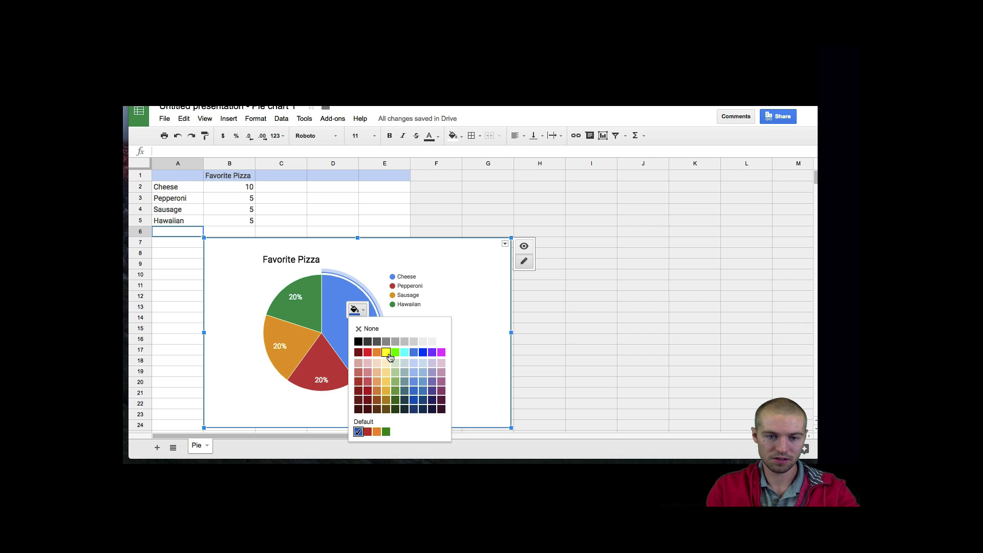
click(432, 353)
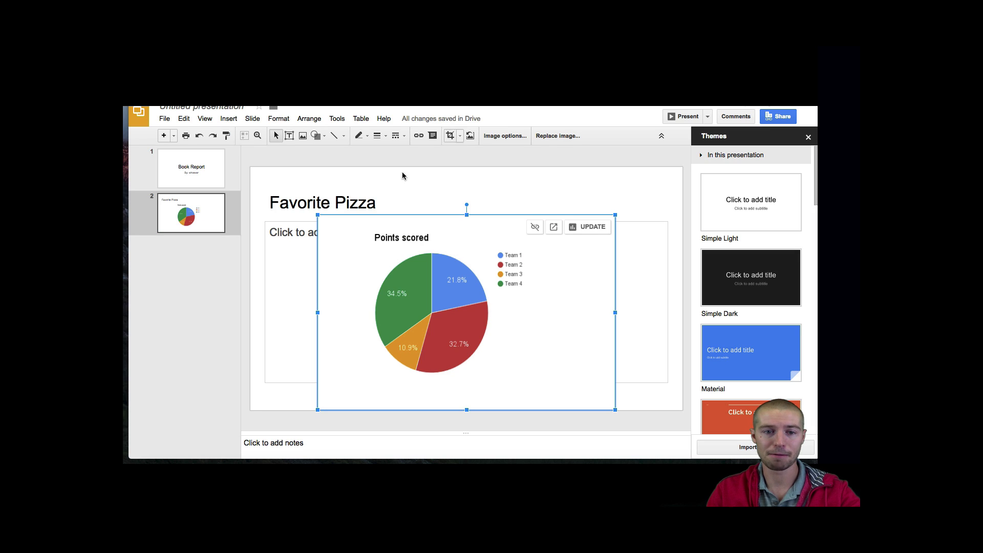
Step: Rename the presentation file to 'favorite pizza'
click(212, 110)
text(fav)
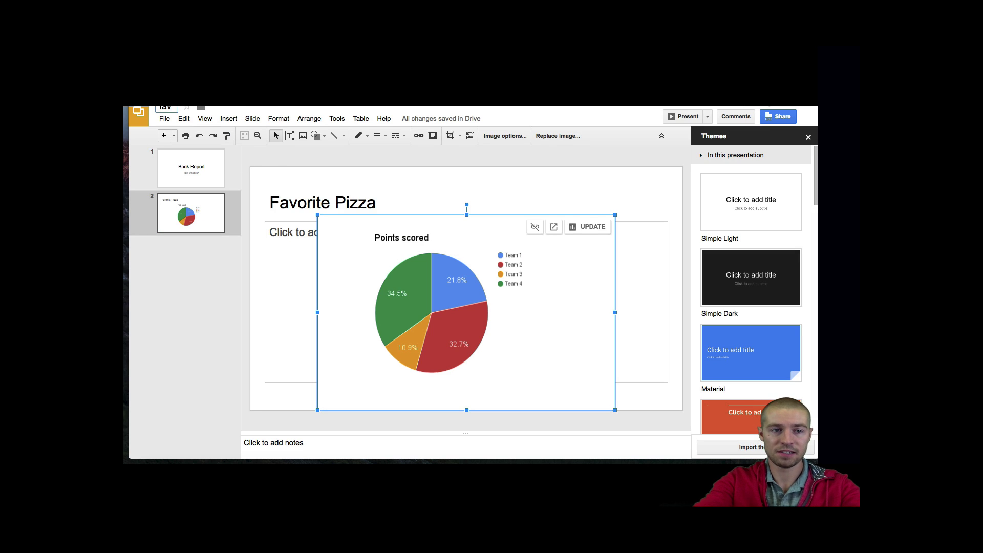
text(orite pizza)
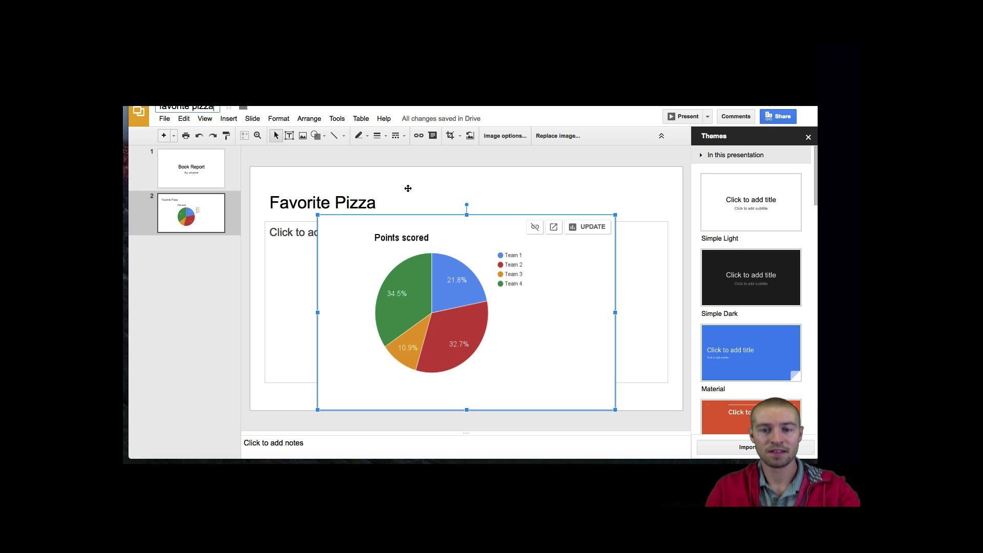
click(408, 189)
Step: Update the linked chart with the latest sheet data and enlarge it
click(546, 232)
click(587, 228)
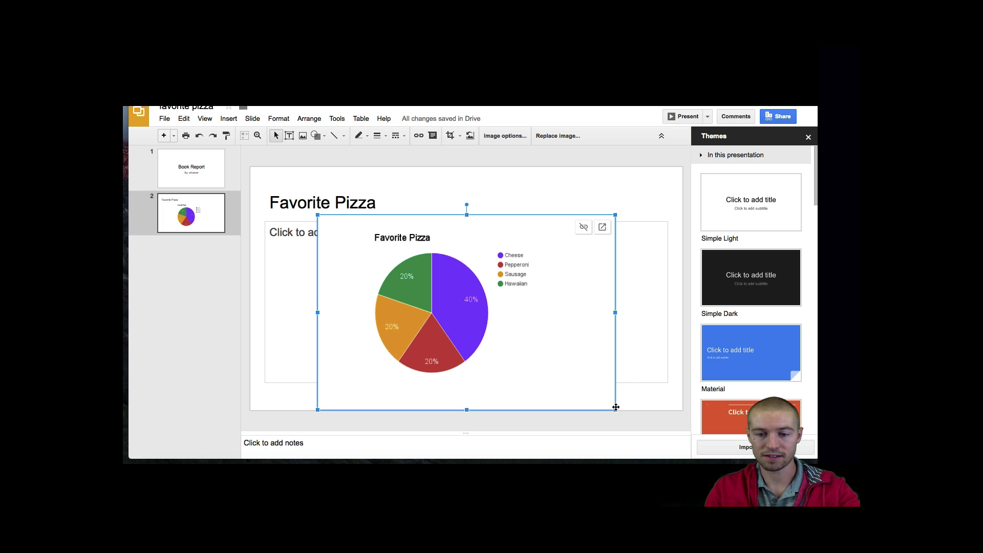
drag(616, 410, 637, 423)
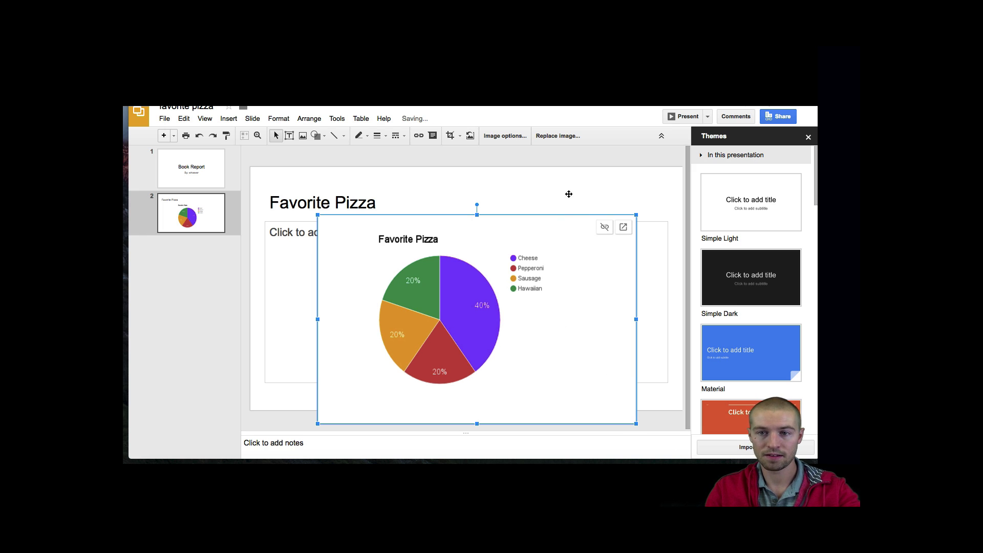
Step: Present the deck full screen starting from the Favorite Pizza slide
click(685, 115)
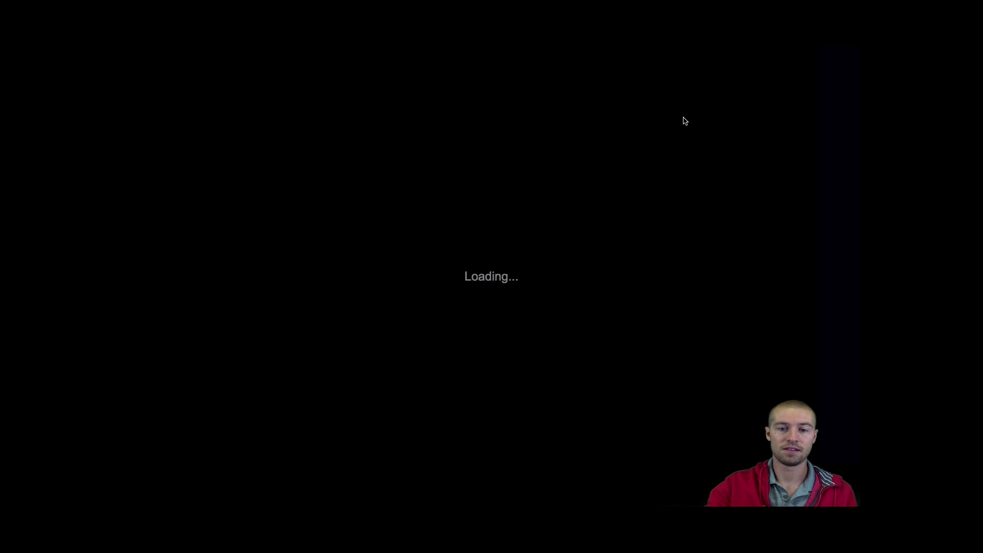